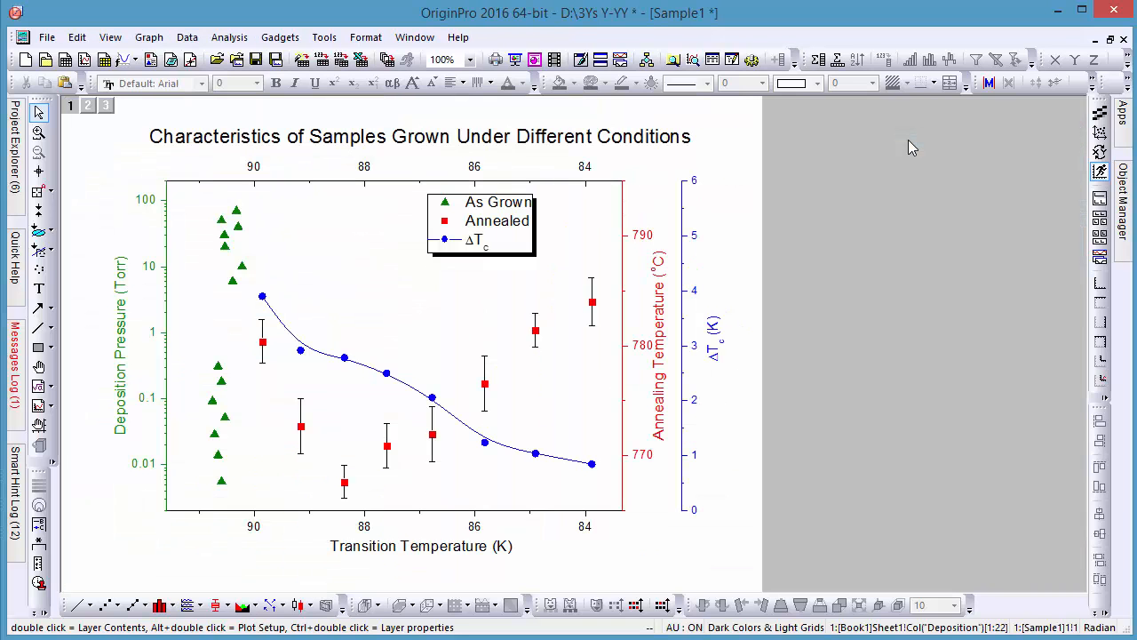
Step: Show the Object Manager listing the graph's three layers
click(1123, 197)
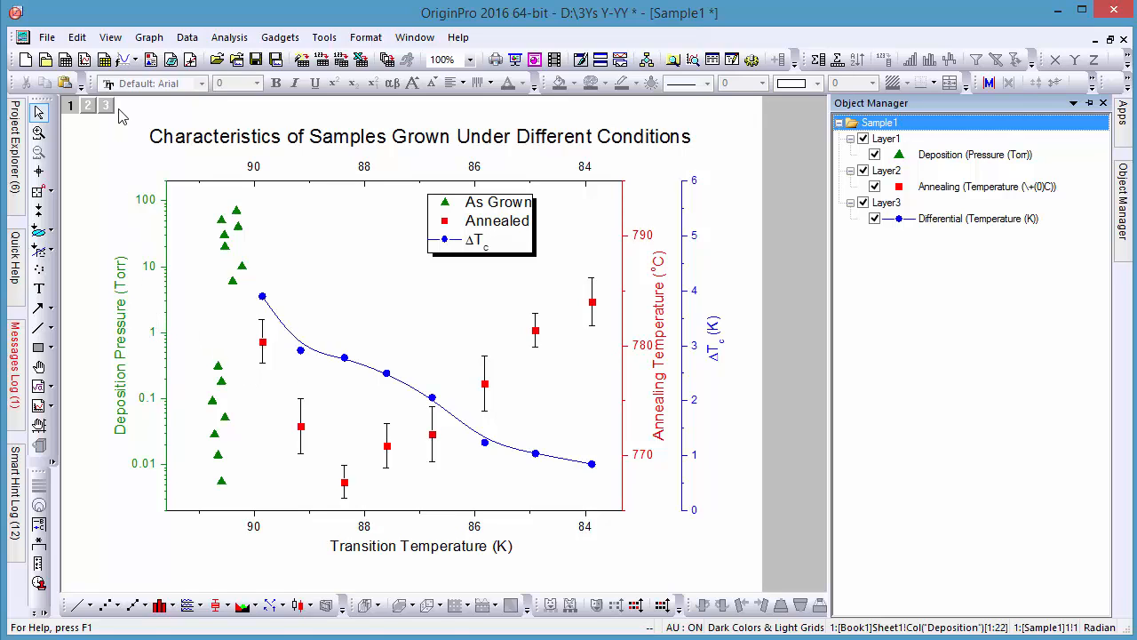
Step: View layers 1, 2 and 3 alone via Show Active Layer Only, then show all layers again
right_click(77, 109)
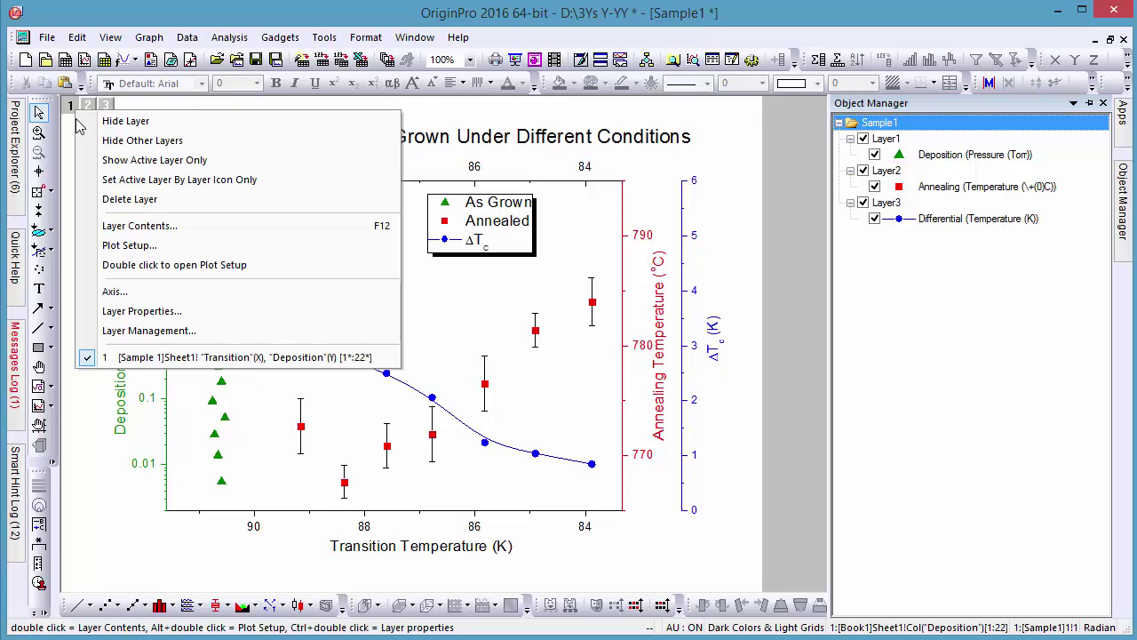
click(131, 166)
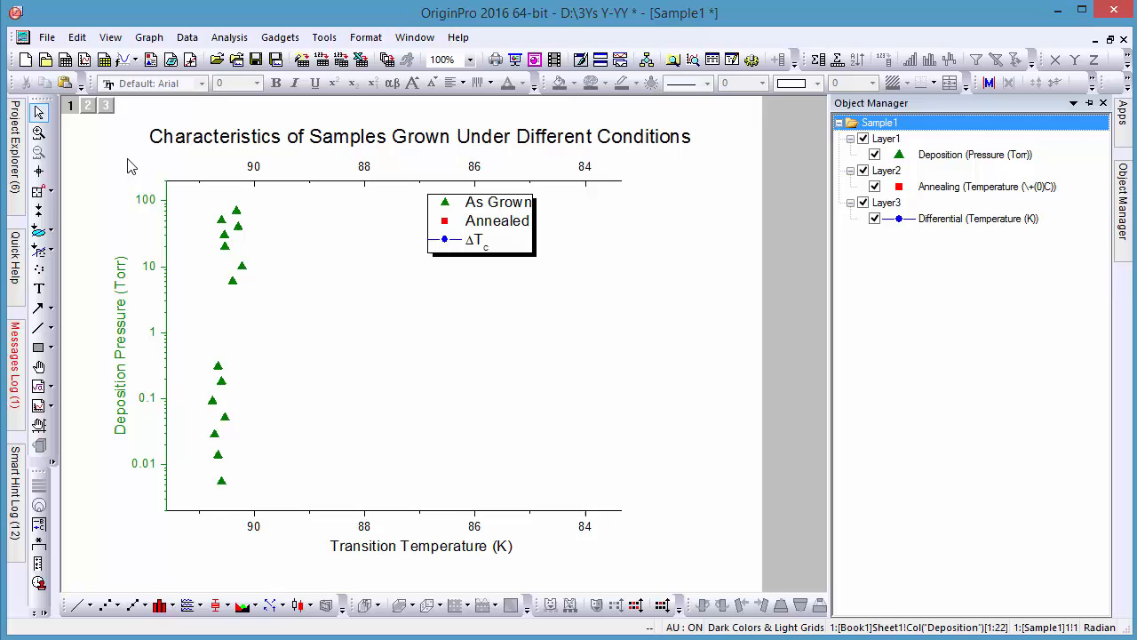
click(94, 110)
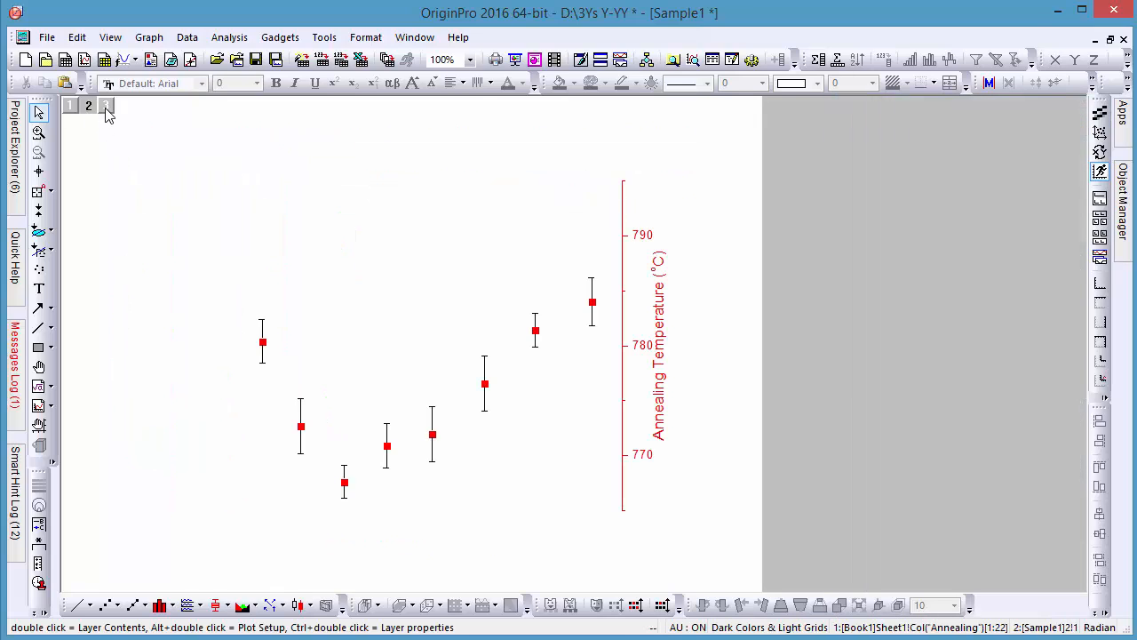
click(106, 107)
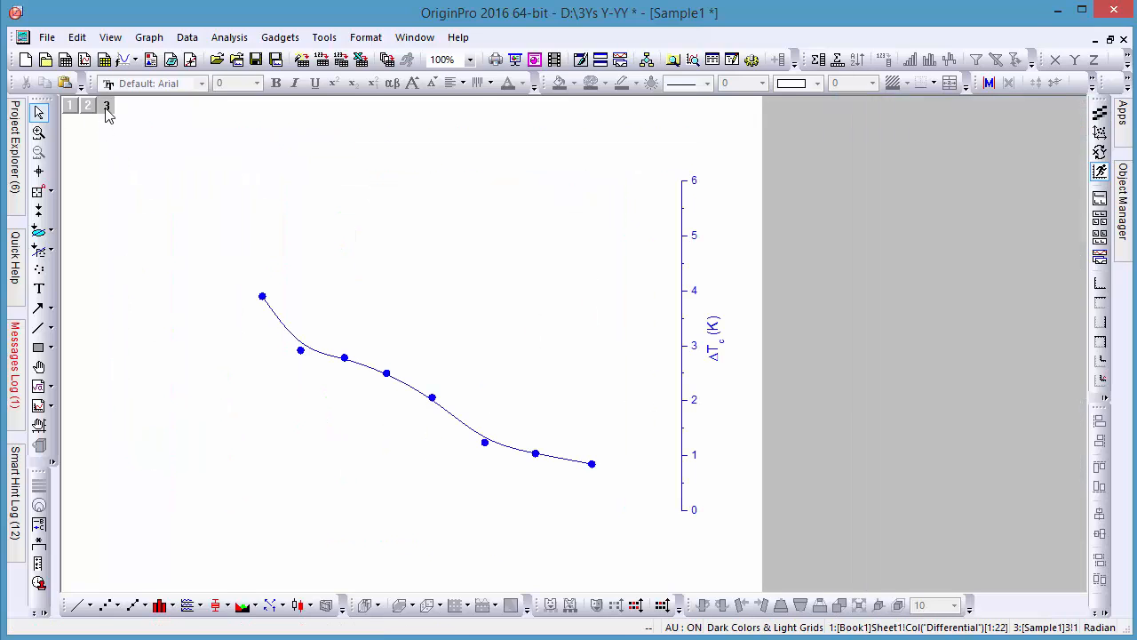
right_click(105, 107)
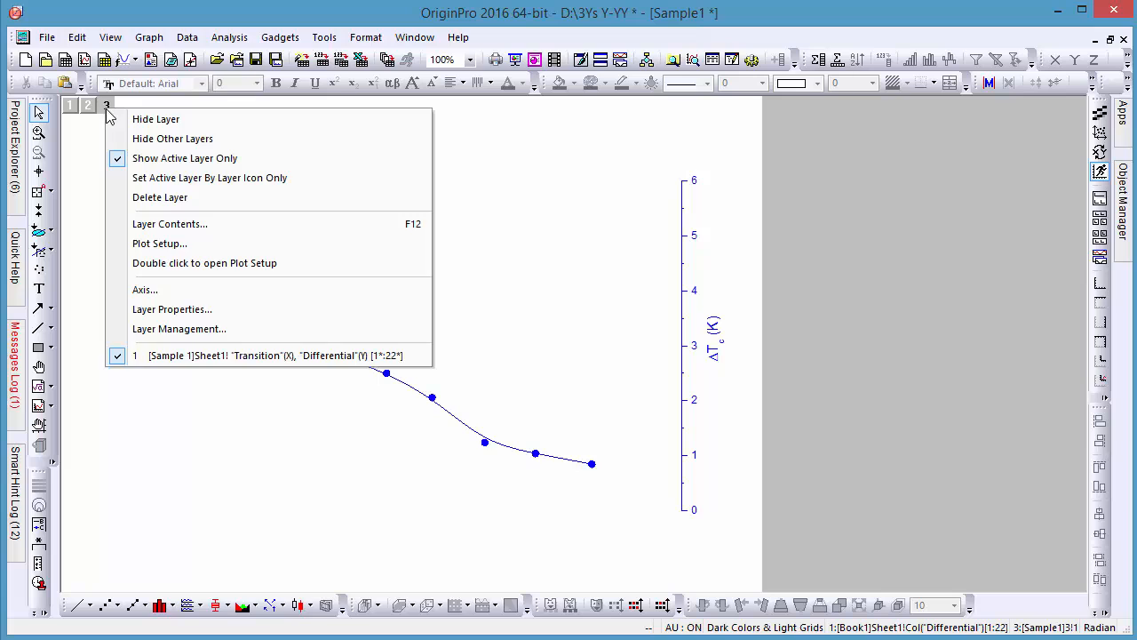
click(174, 160)
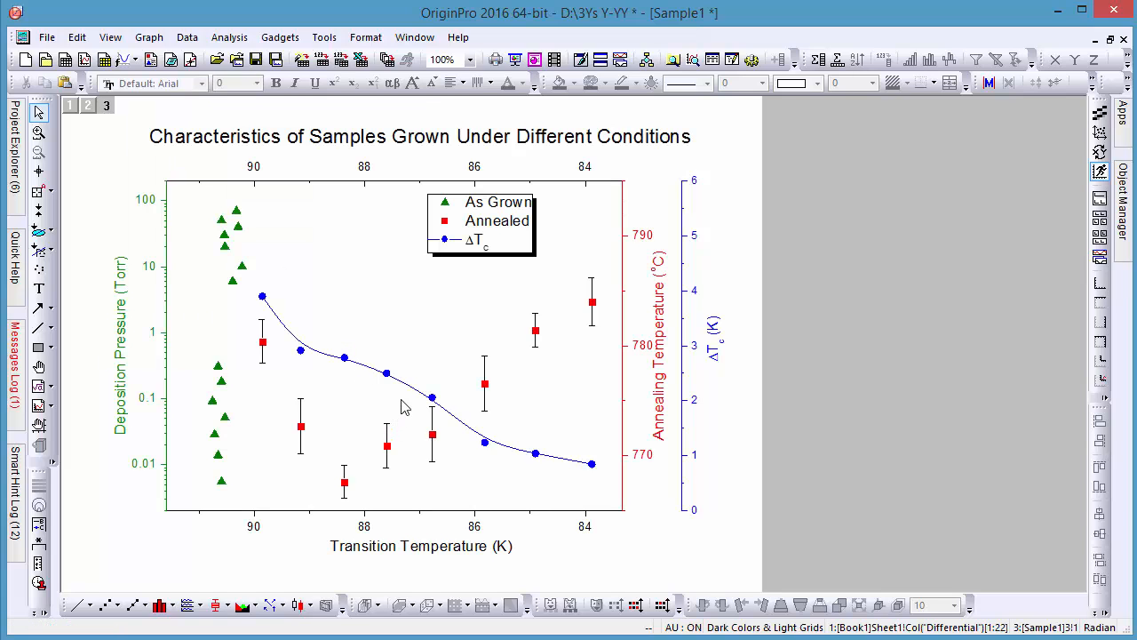
Step: Zoom the X-axis range with the Z hotkey and bring up layer 3's Plot Details
key(z)
scroll(394, 396, up, 1)
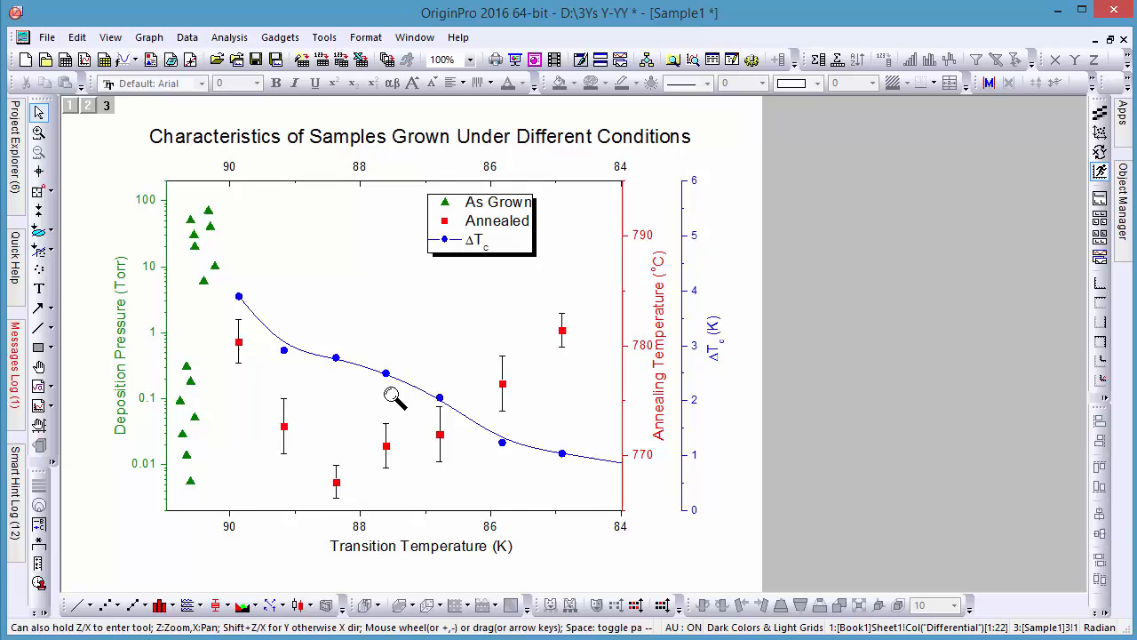
scroll(391, 394, down, 2)
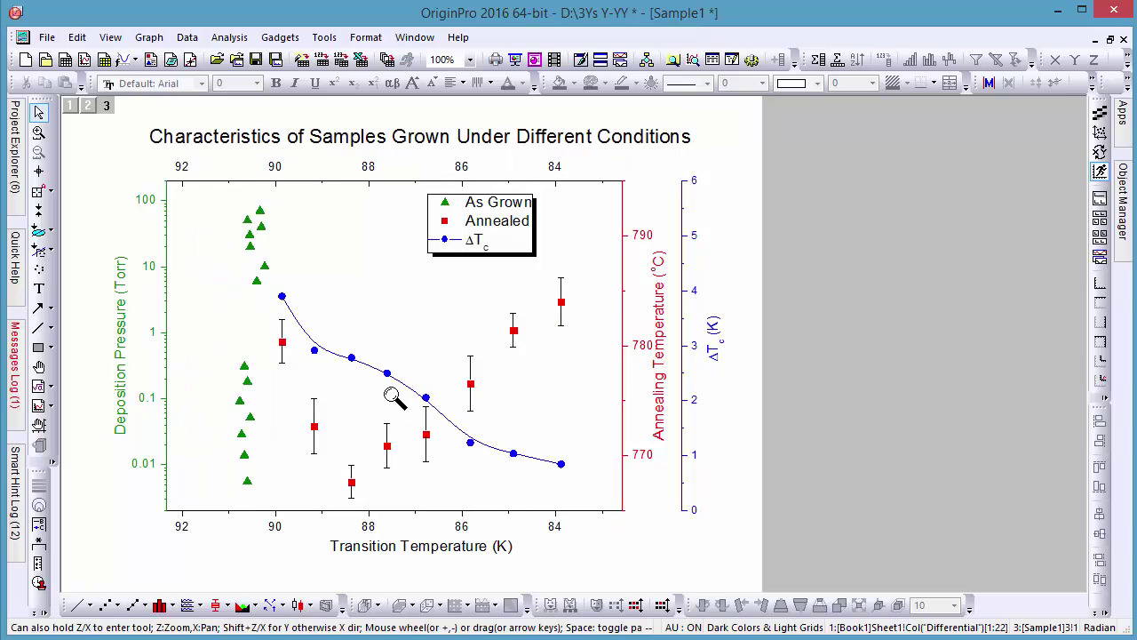
double_click(424, 363)
Step: Confirm Layer3 and Layer2 X links are Straight (1 to 1), then restore the graph window to reveal the workbooks
click(826, 166)
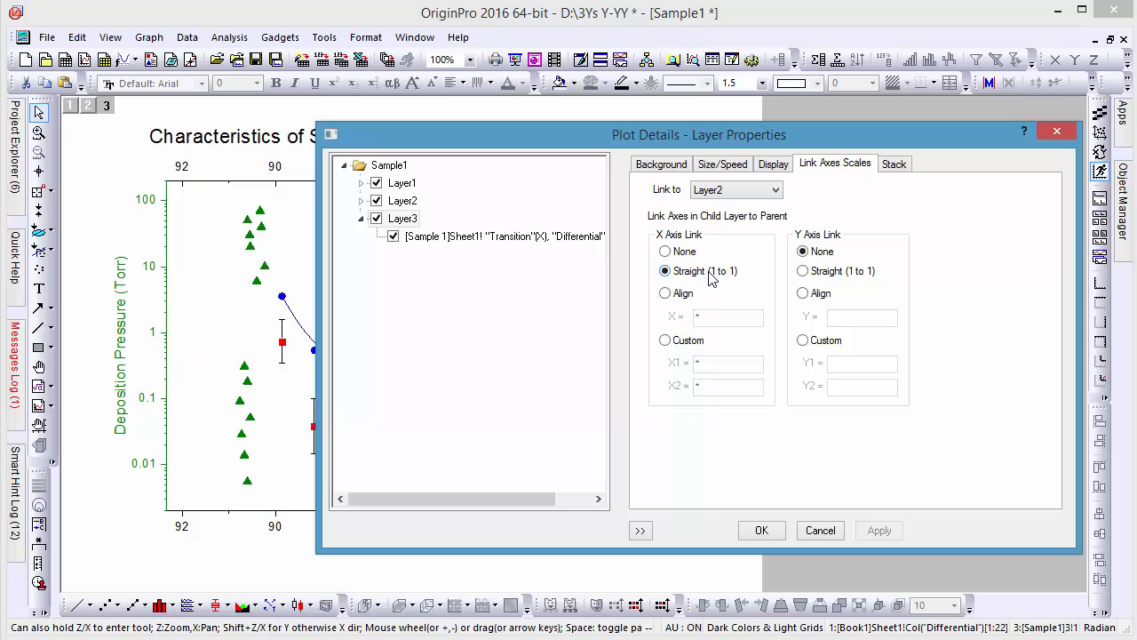
click(404, 202)
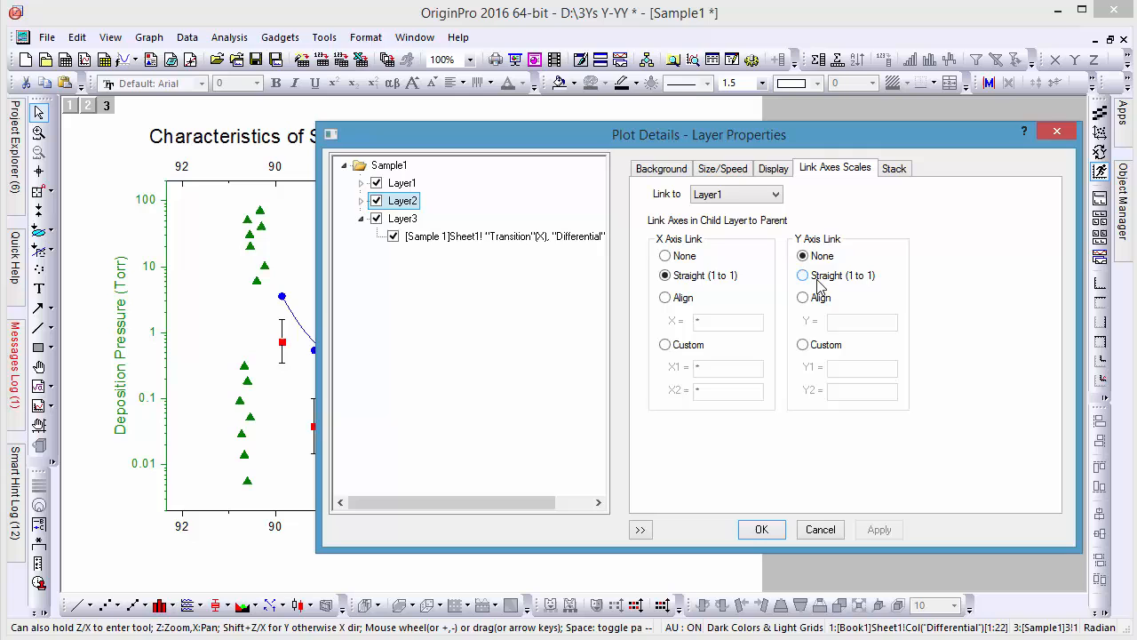
click(820, 529)
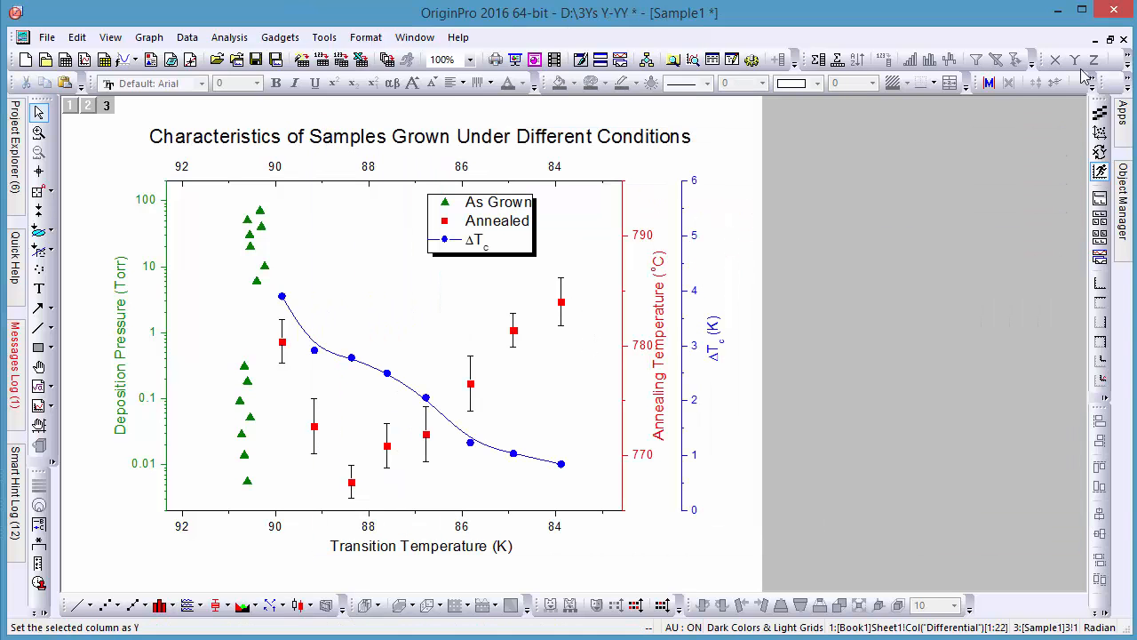
click(1108, 40)
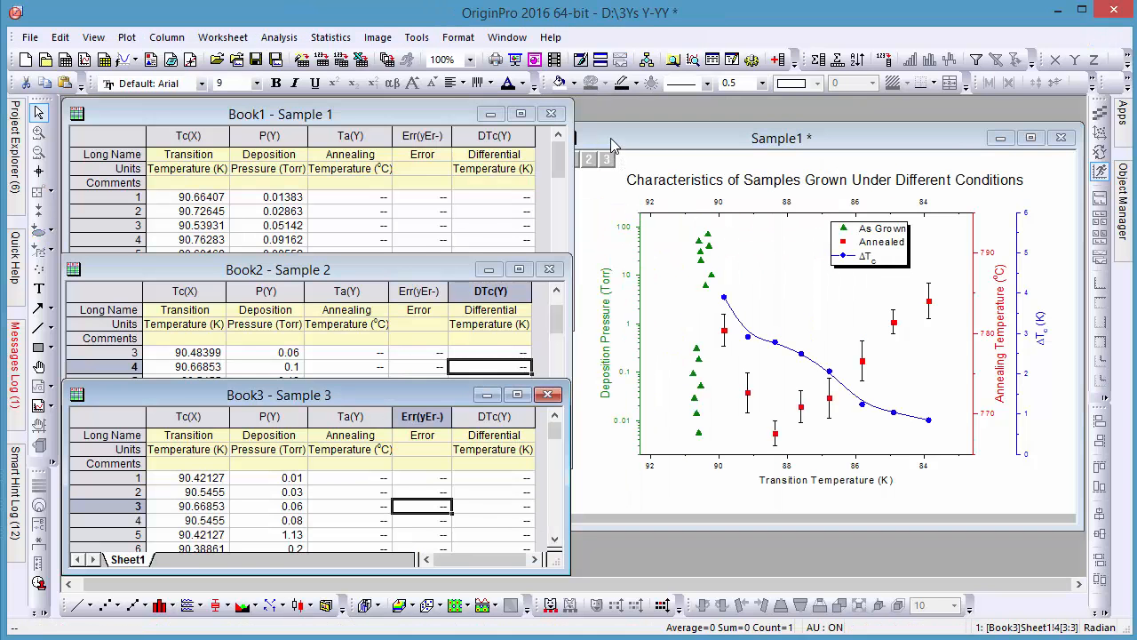
Step: Batch-duplicate the graph for the Sample 2 and Sample 3 worksheets, naming copies after their sheets
right_click(613, 145)
mouse_move(697, 285)
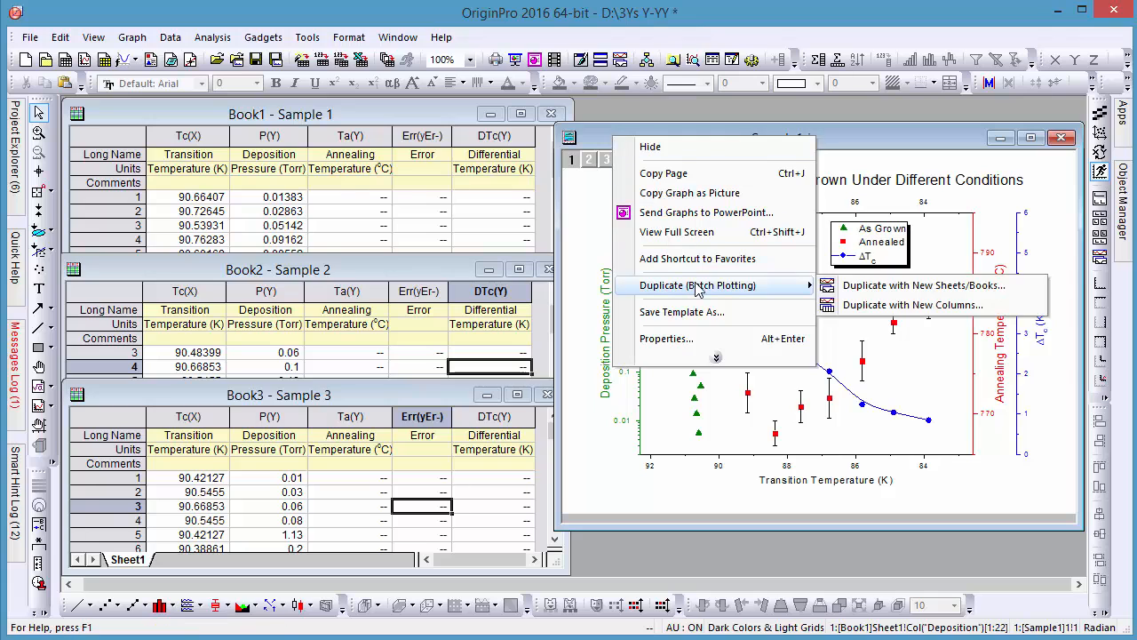
click(883, 285)
drag(315, 216, 315, 229)
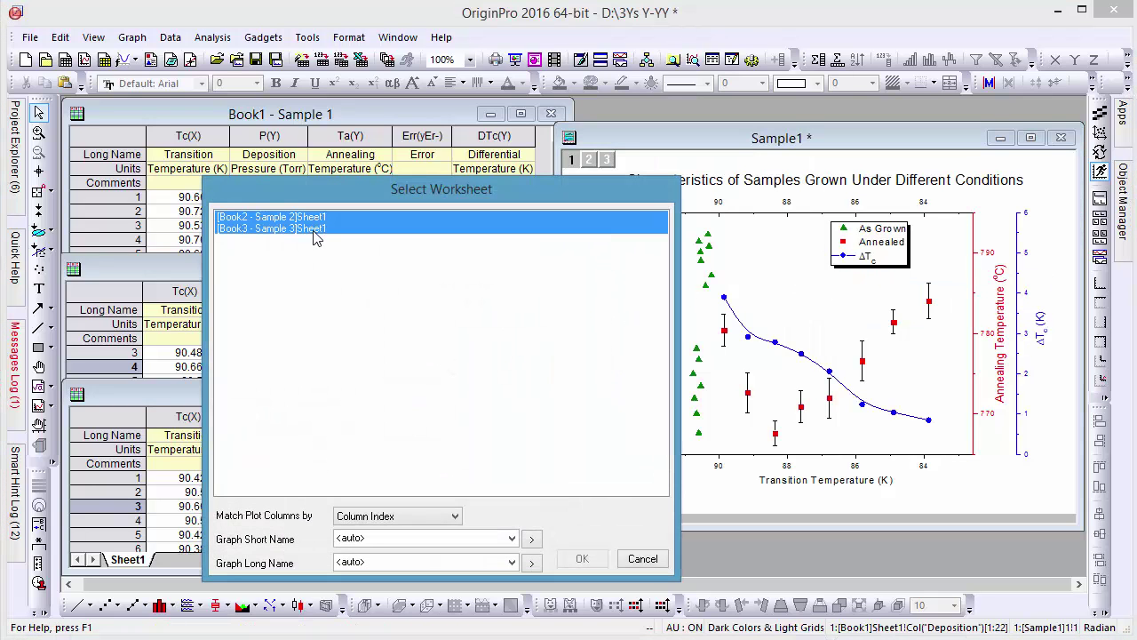
click(533, 539)
click(641, 412)
click(579, 560)
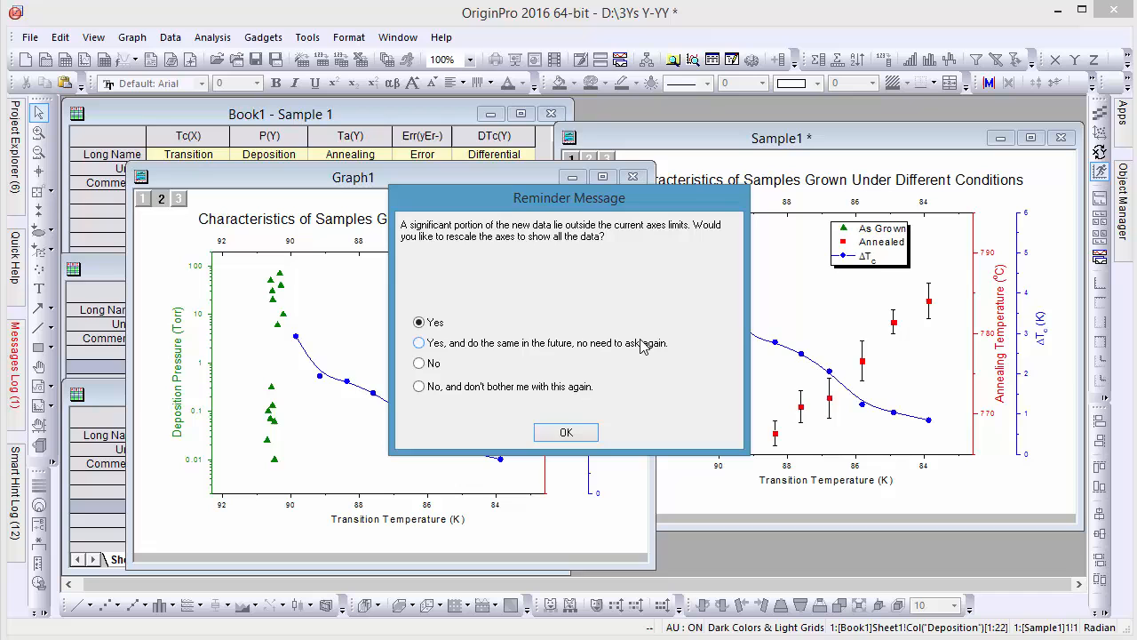
Step: Confirm the worksheet for the Sample3 graph and move it aside to reveal Sample2
click(562, 436)
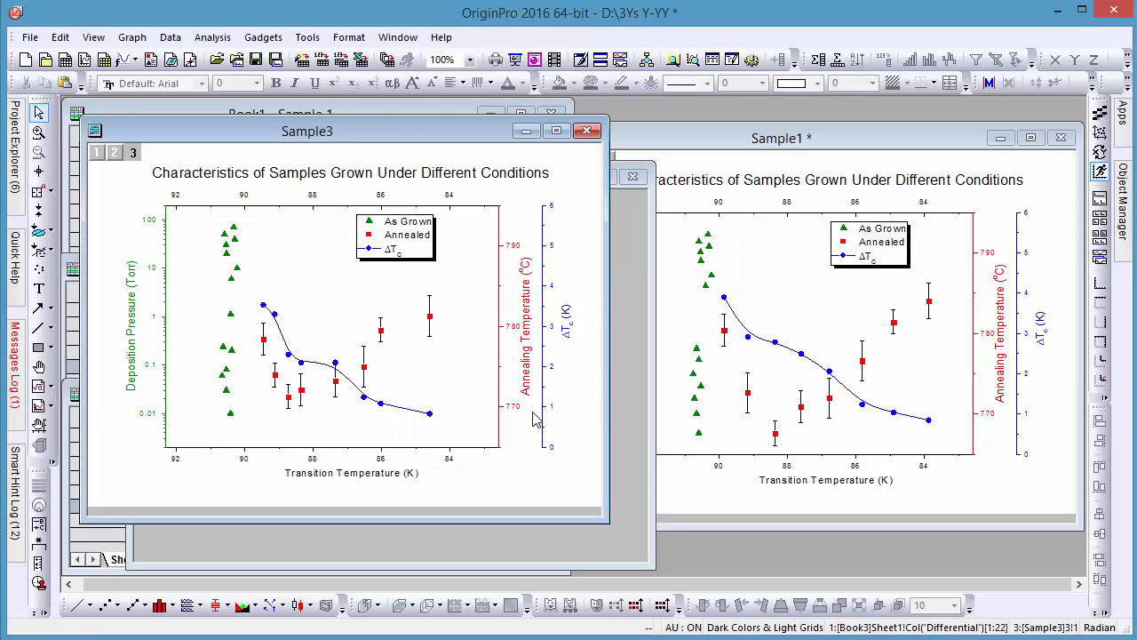
drag(412, 135, 856, 171)
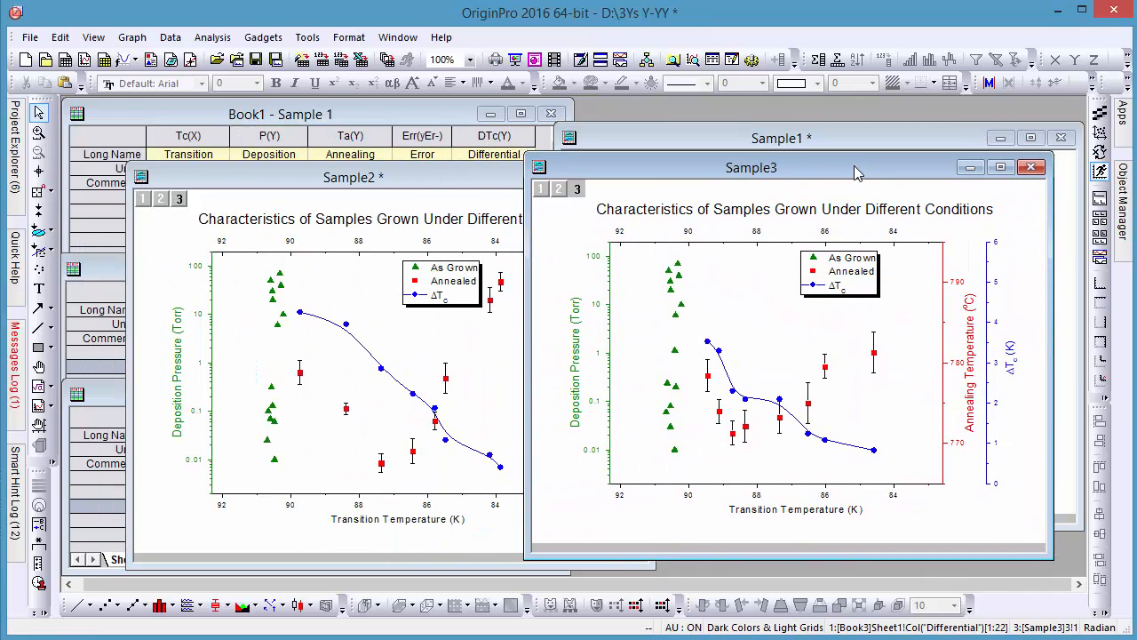
Step: Save the Sample3 graph as a cloneable template named 3YS
right_click(706, 174)
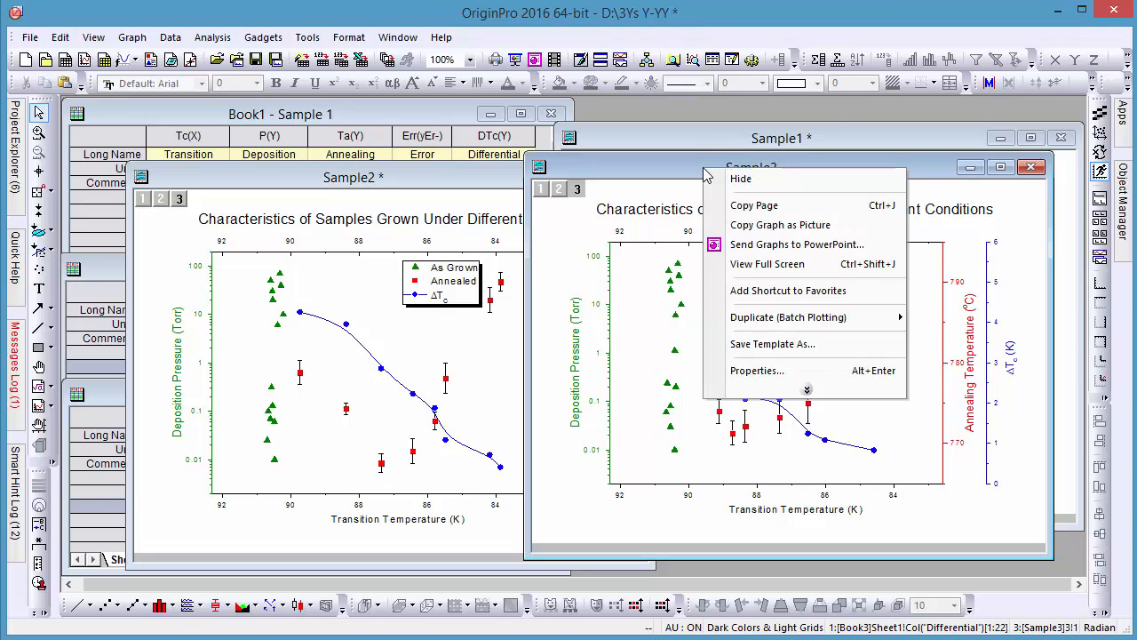
click(752, 346)
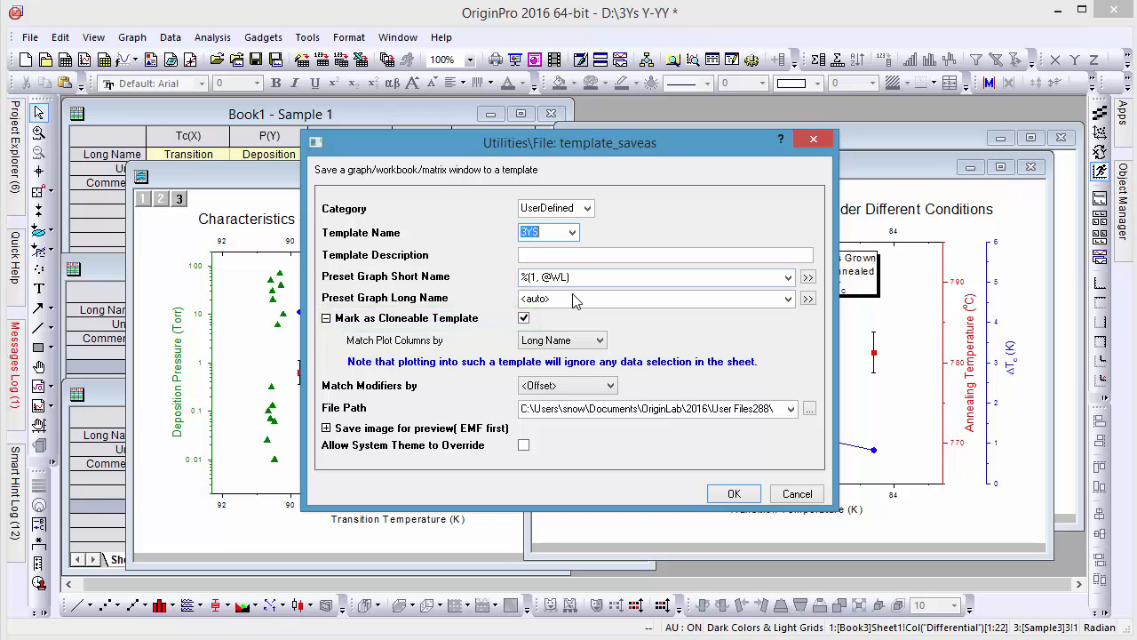
click(734, 494)
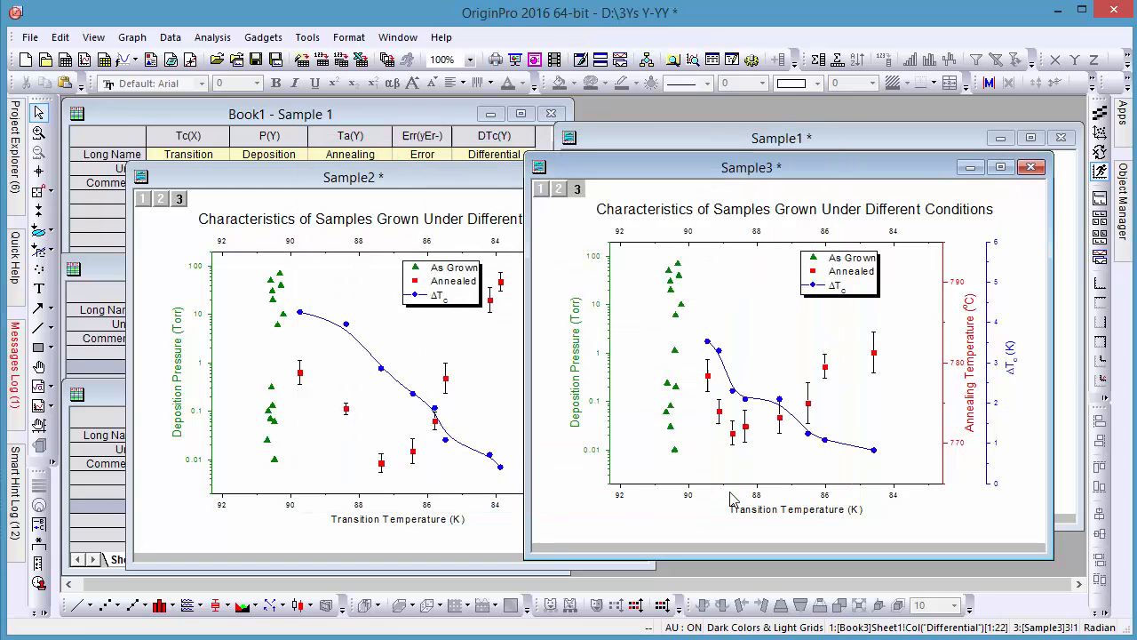
Step: Plot the Sample 2 worksheet with user template 3YS, accepting the axis rescale, producing graph Sample4
click(115, 279)
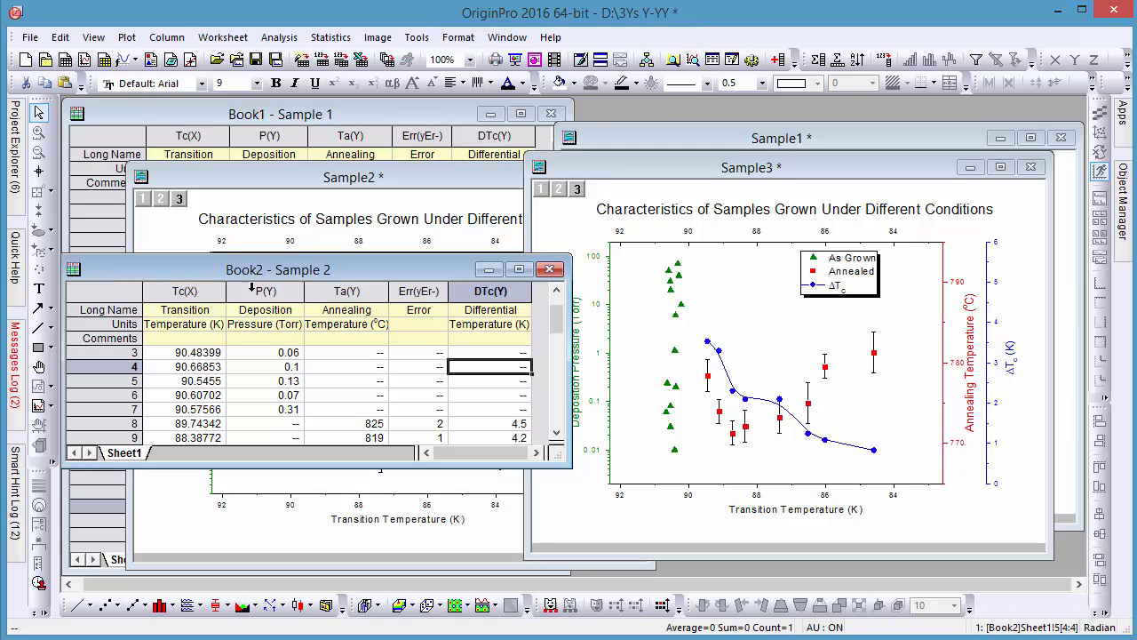
click(133, 39)
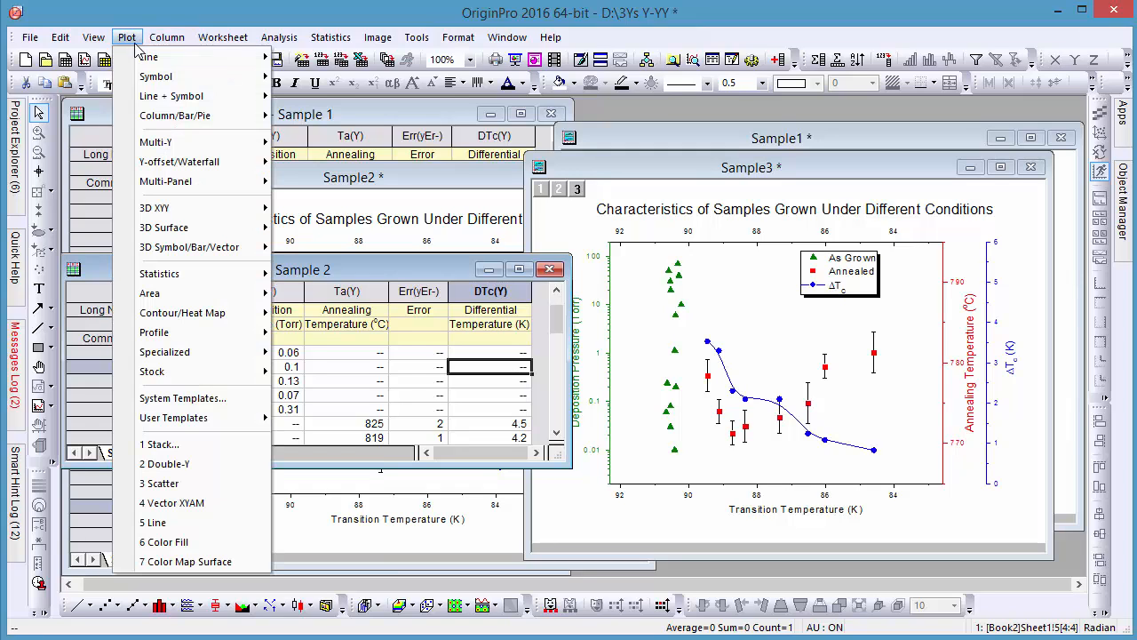
mouse_move(173, 418)
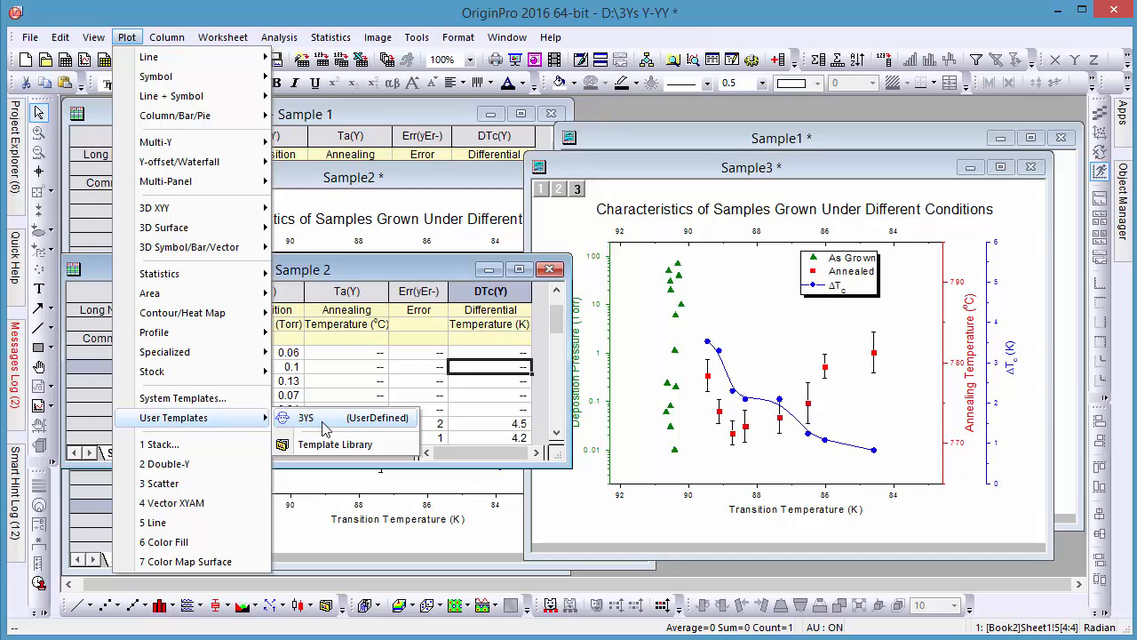
click(330, 422)
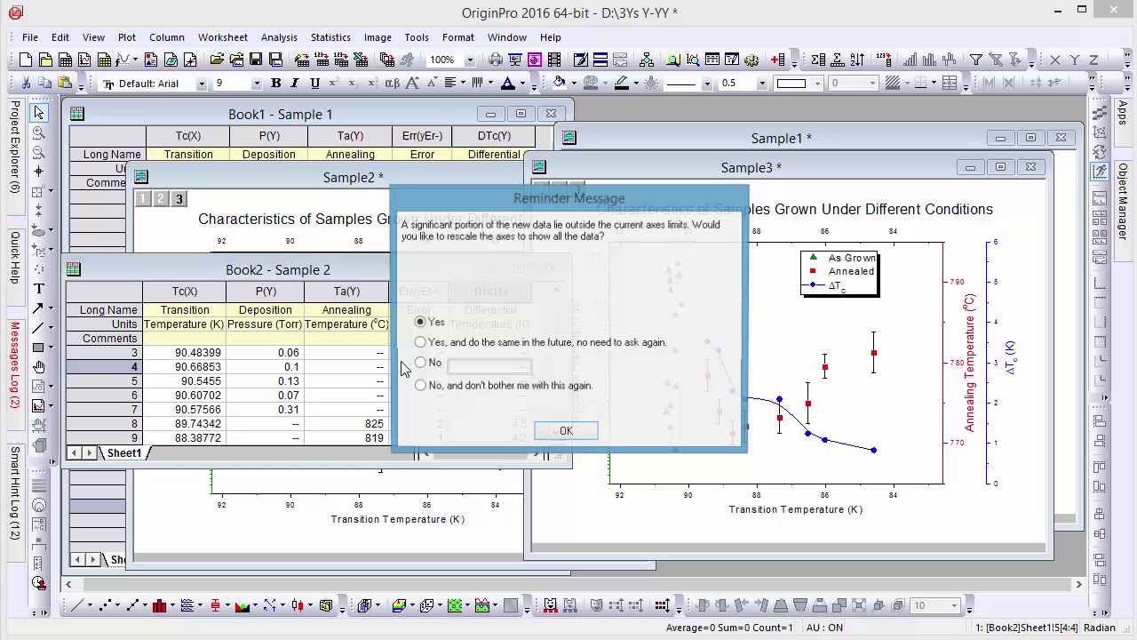
click(566, 434)
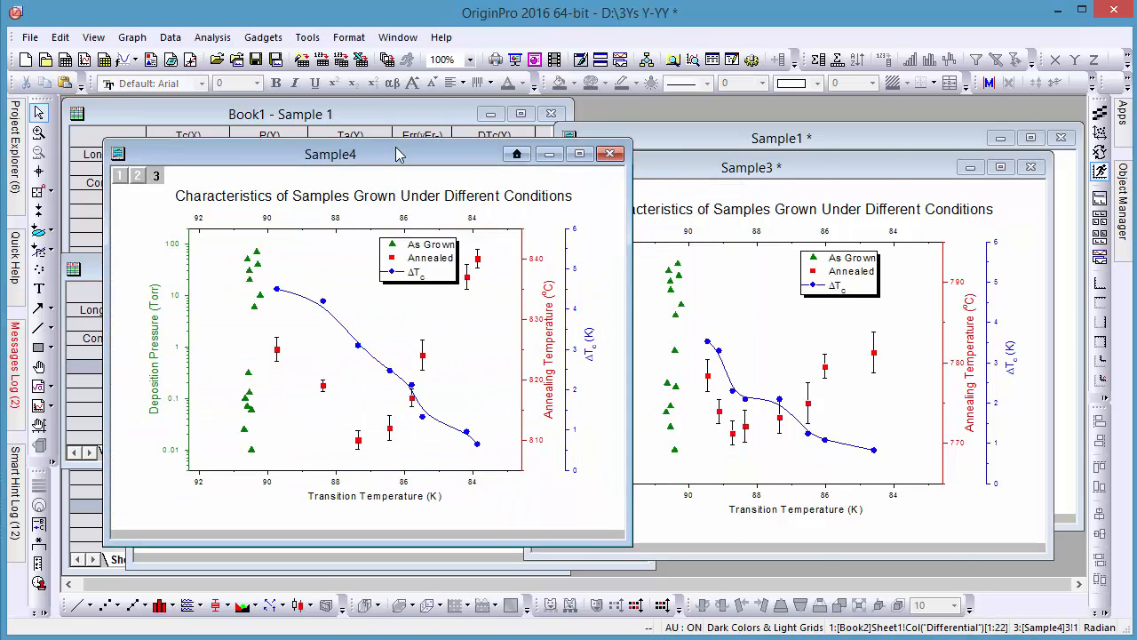
Step: Rearrange the Sample4 and Sample2 graph windows side by side
drag(398, 155, 842, 156)
click(433, 171)
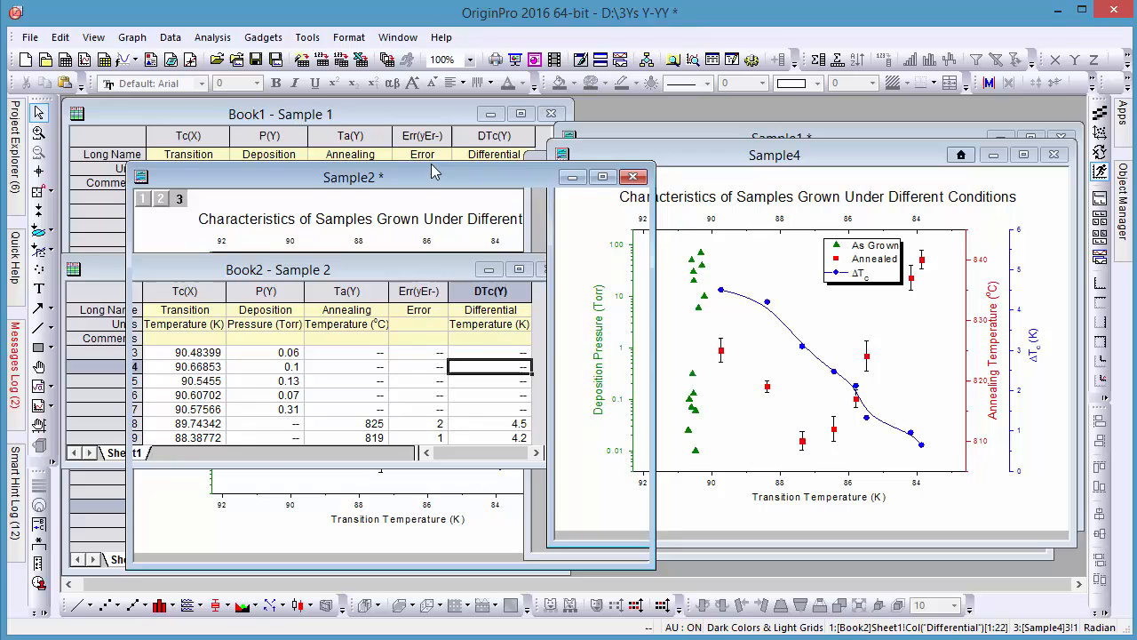
drag(433, 171, 351, 152)
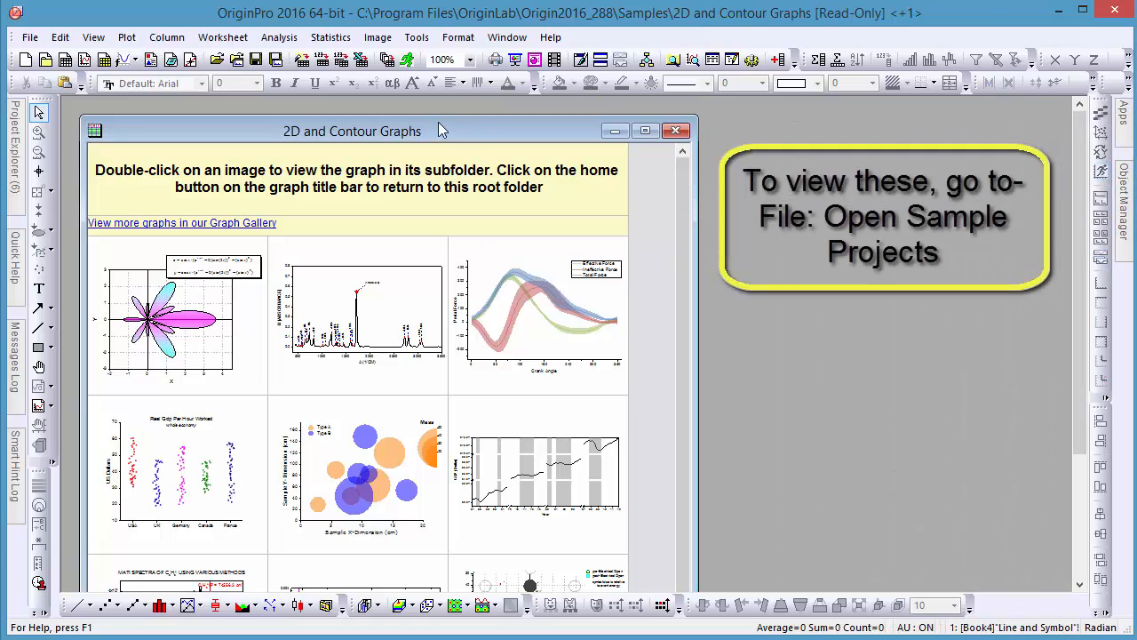
Step: From the Multi Axis and Multi Panel samples, load the Multiple Layers with Line Plot four-panel graph
double_click(442, 130)
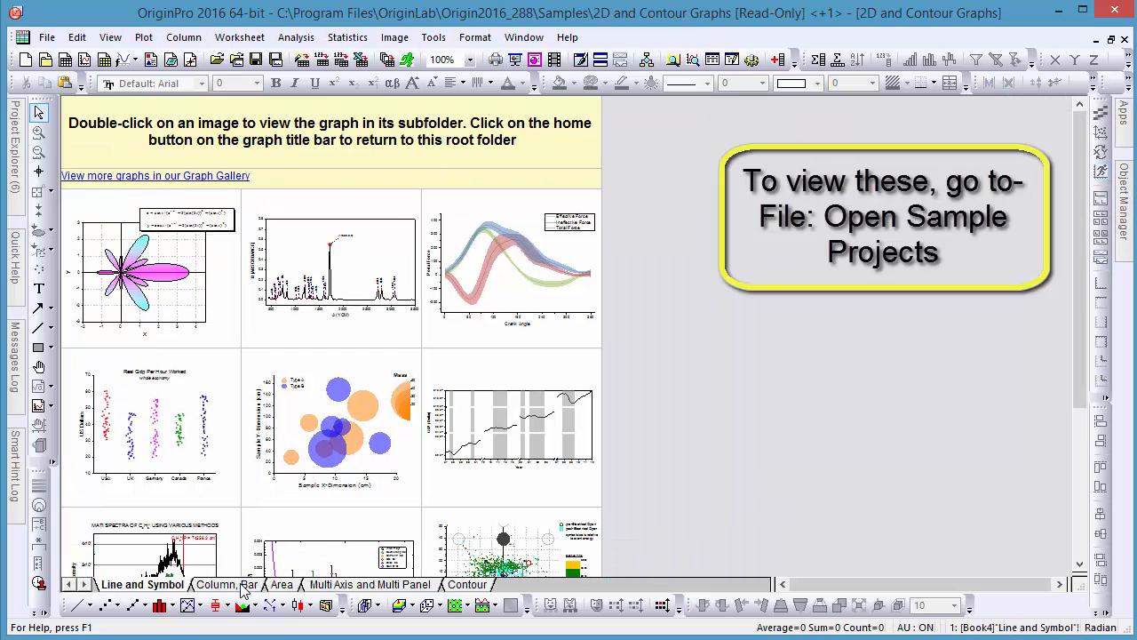
click(247, 585)
click(290, 586)
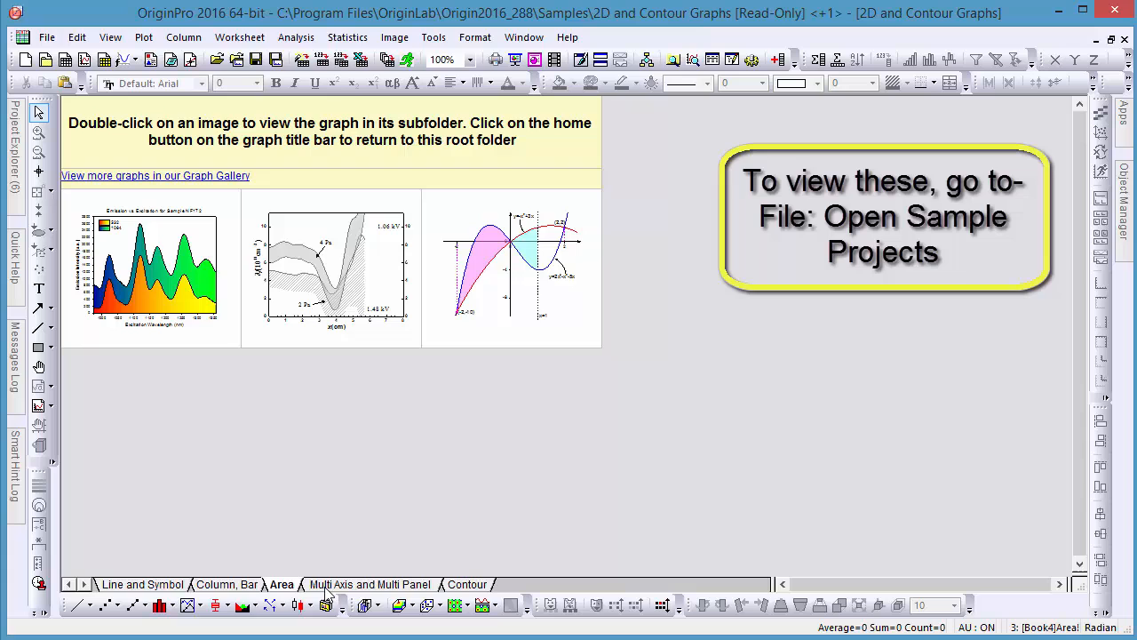
click(330, 587)
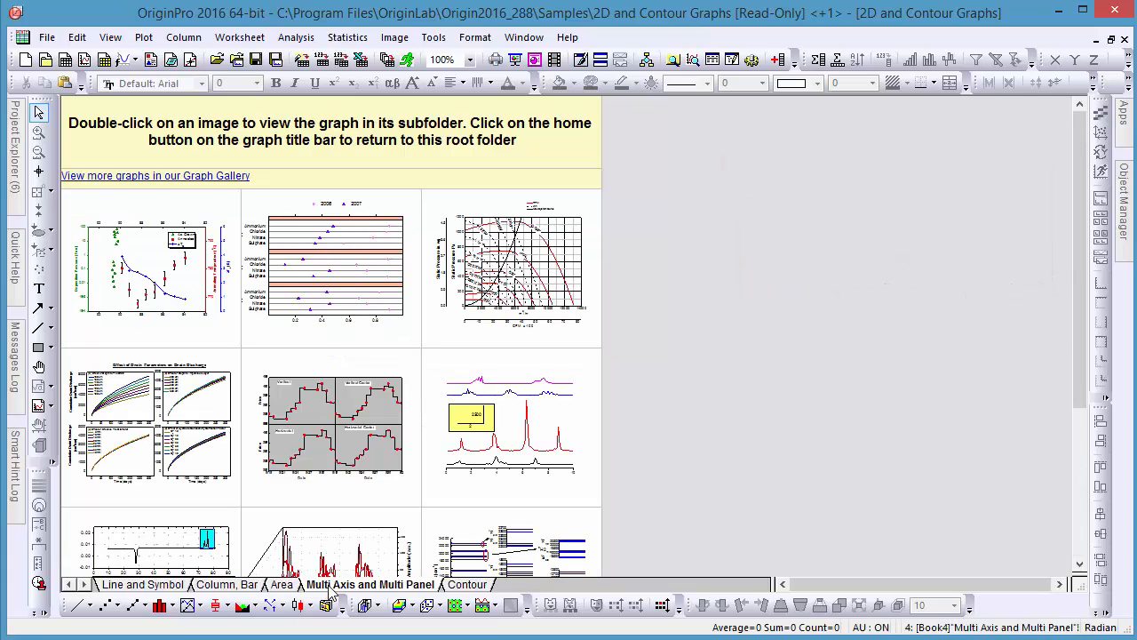
click(146, 431)
double_click(133, 431)
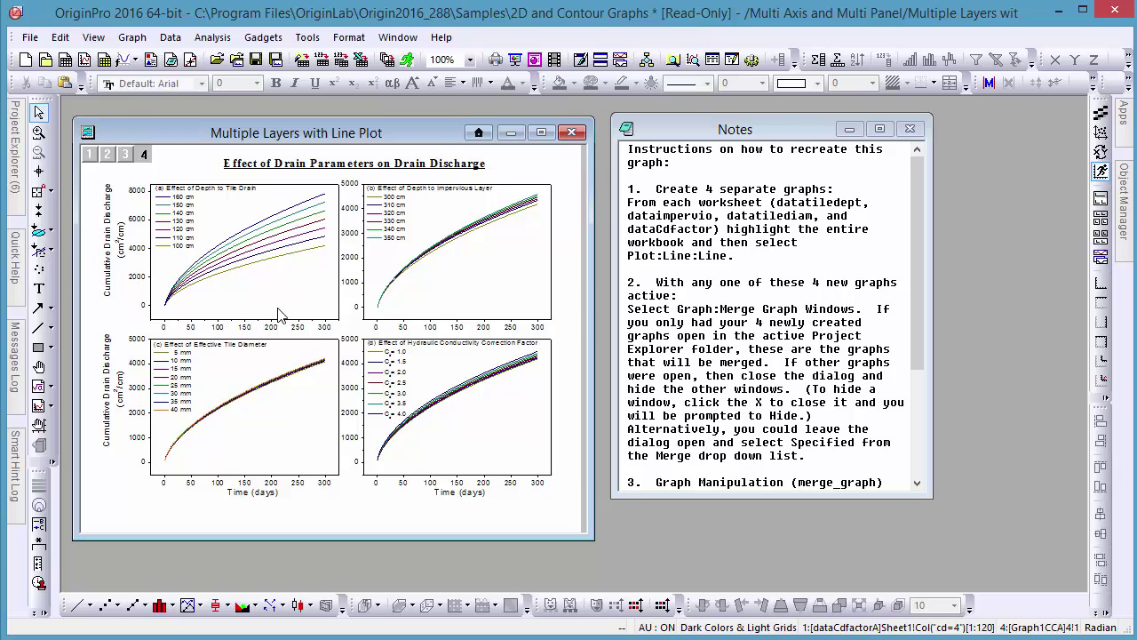
Step: Activate layers 1, 2, 4 and 3 of the four-panel drain discharge graph in turn
click(278, 315)
click(456, 308)
click(470, 418)
click(299, 447)
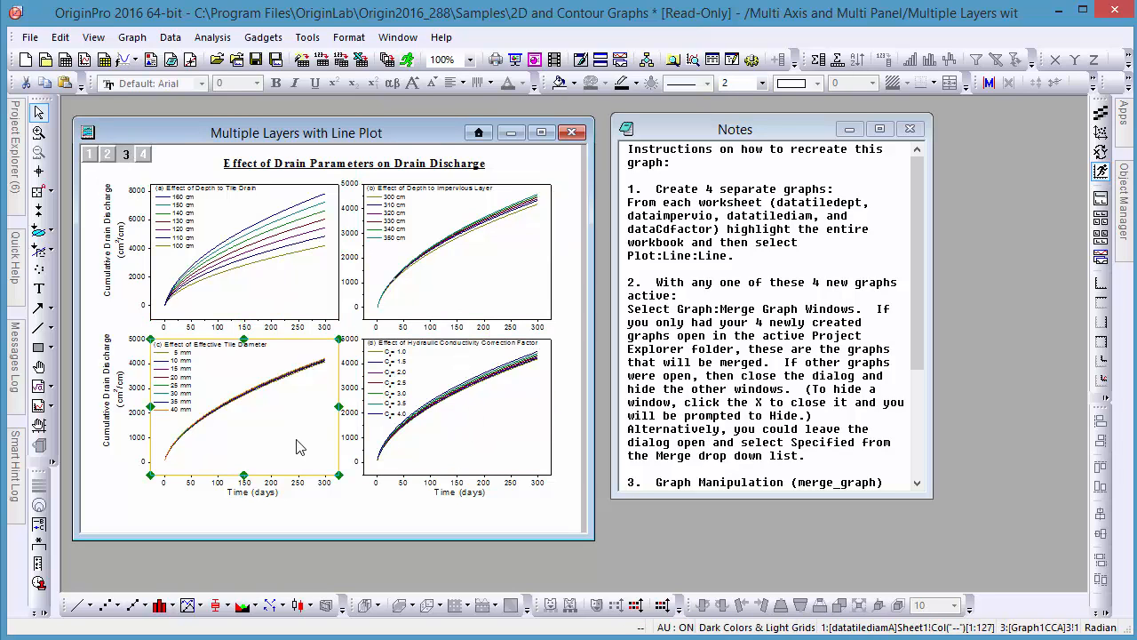